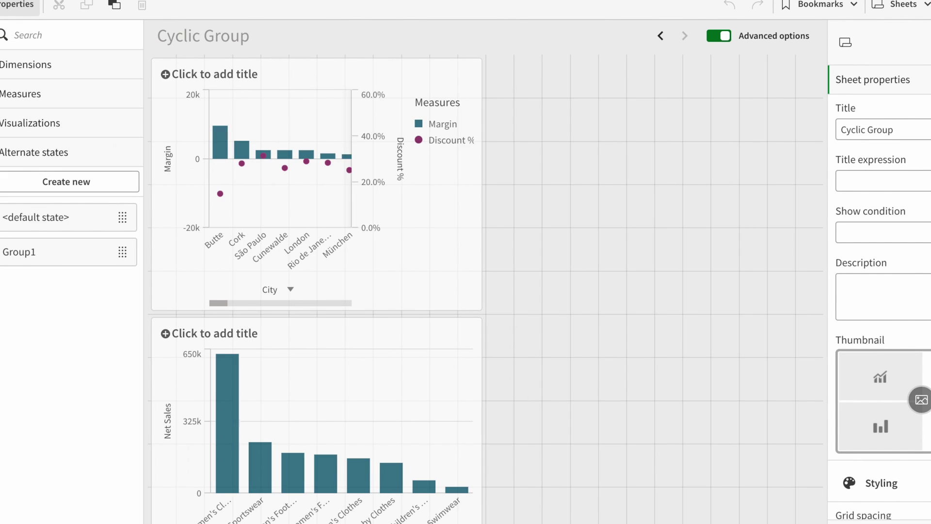
Step: Expand the master Dimensions list in the assets panel
{"action": "left_click", "coordinate": [54, 63]}
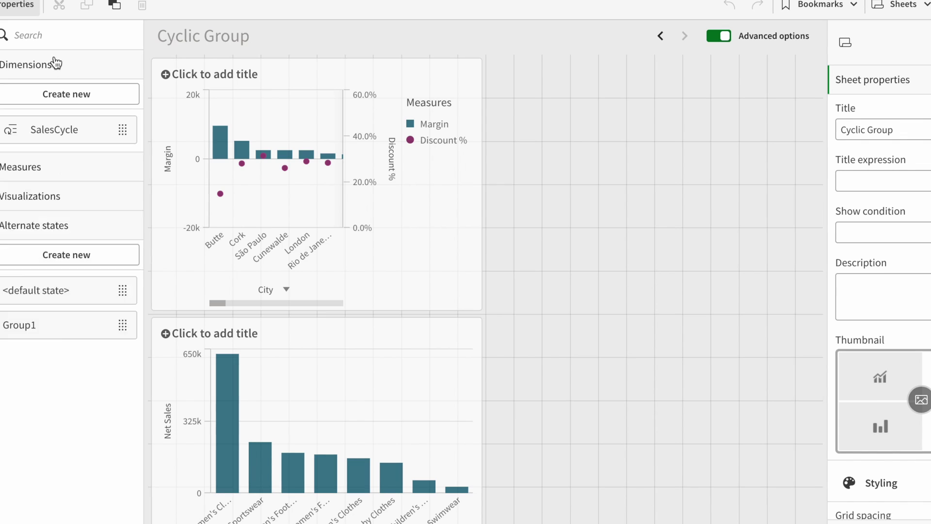
Step: Start a new master dimension and set its type to Cyclic
{"action": "left_click", "coordinate": [64, 97]}
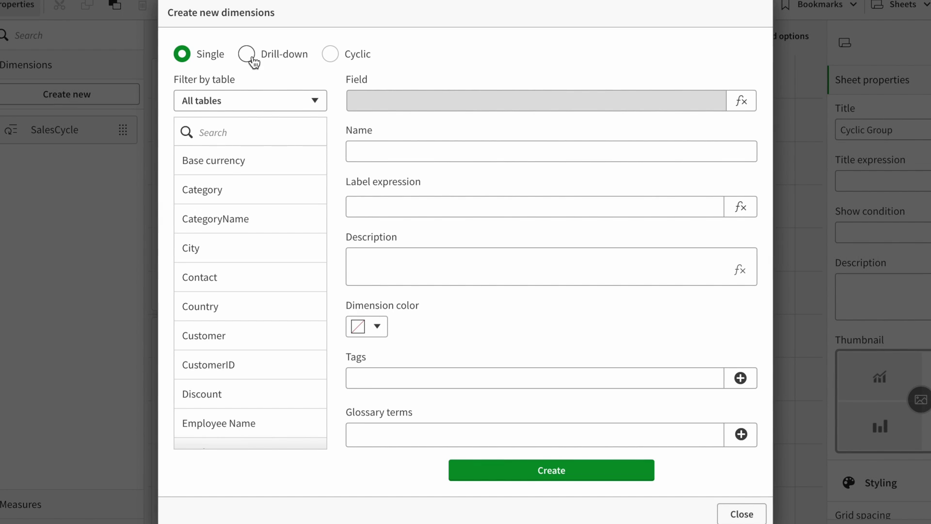
{"action": "left_click", "coordinate": [248, 54]}
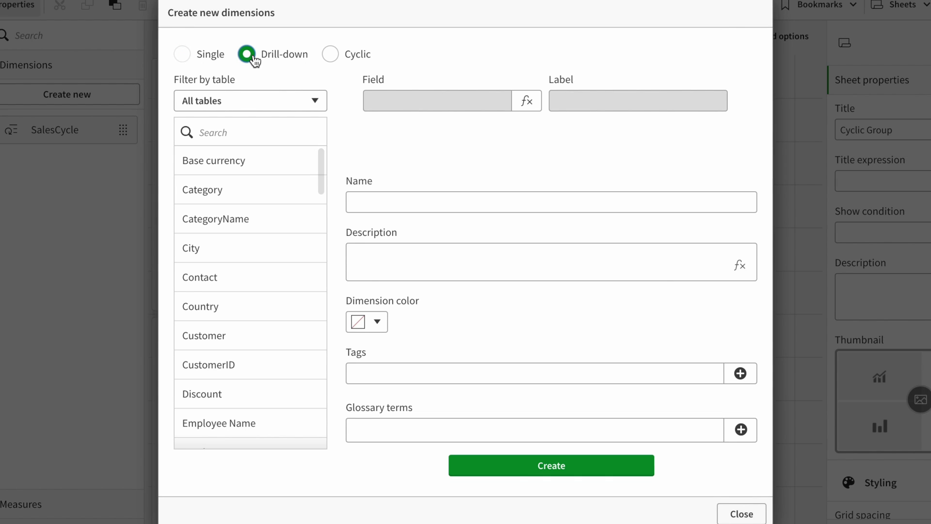
{"action": "left_click", "coordinate": [330, 57]}
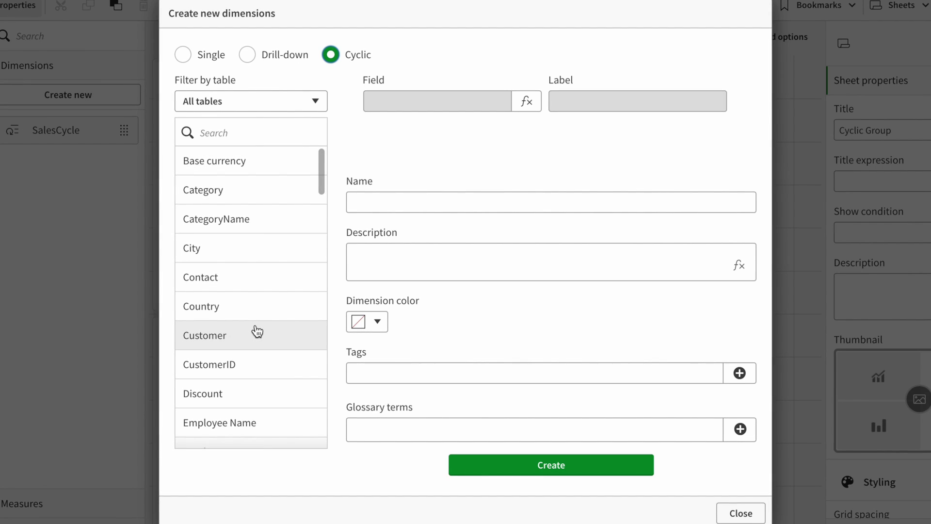
Step: Add Customer, Country, City and CategoryName as fields of the cyclic dimension
{"action": "scroll", "coordinate": [252, 306], "scroll_direction": "down", "scroll_amount": 1}
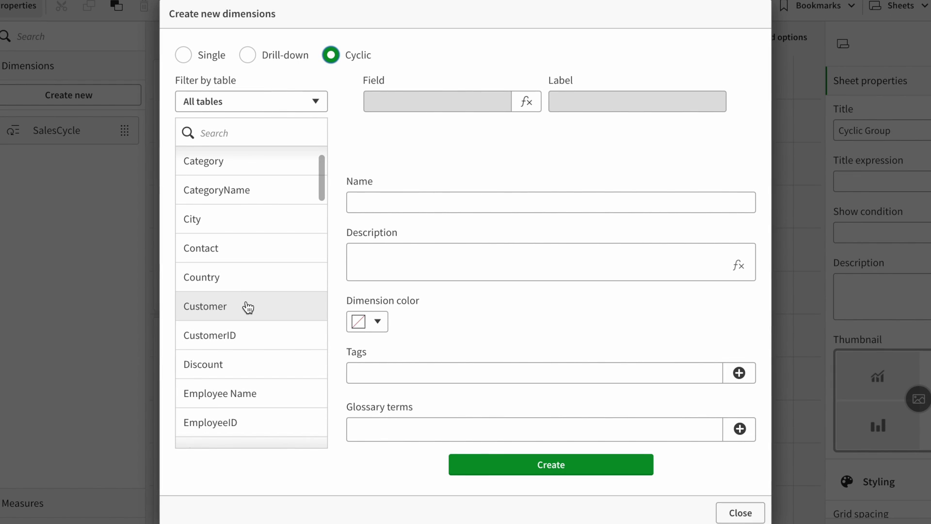
{"action": "left_click", "coordinate": [250, 309]}
{"action": "left_click", "coordinate": [250, 279]}
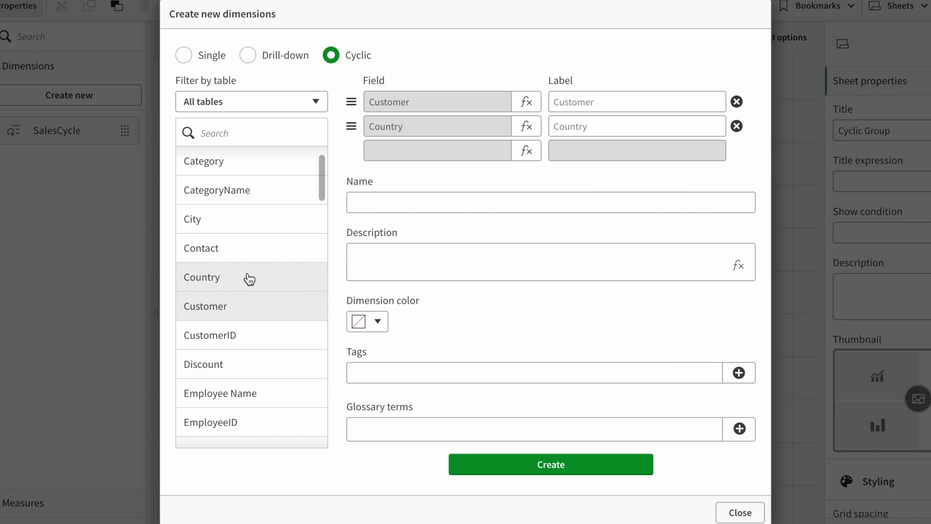
{"action": "left_click", "coordinate": [245, 224]}
{"action": "scroll", "coordinate": [244, 385], "scroll_direction": "down", "scroll_amount": 2}
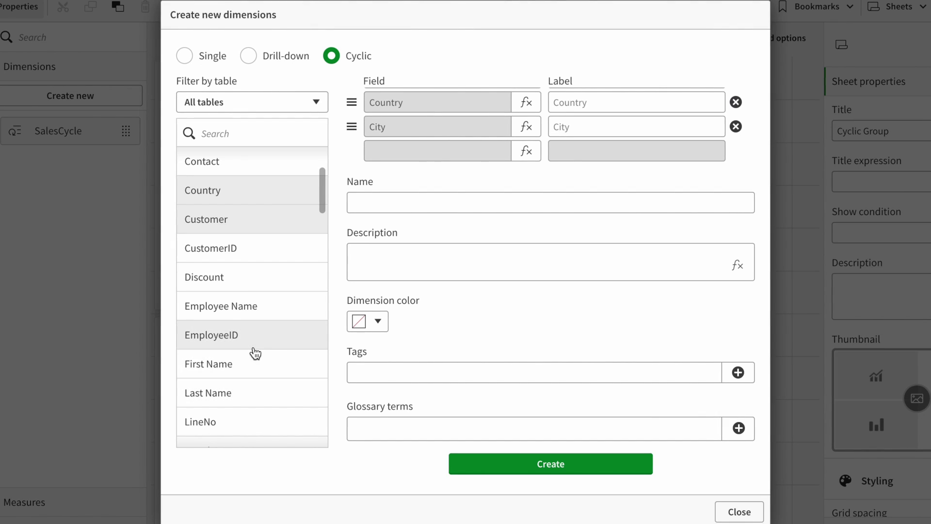
{"action": "scroll", "coordinate": [254, 353], "scroll_direction": "down", "scroll_amount": 2}
{"action": "scroll", "coordinate": [254, 391], "scroll_direction": "down", "scroll_amount": 3}
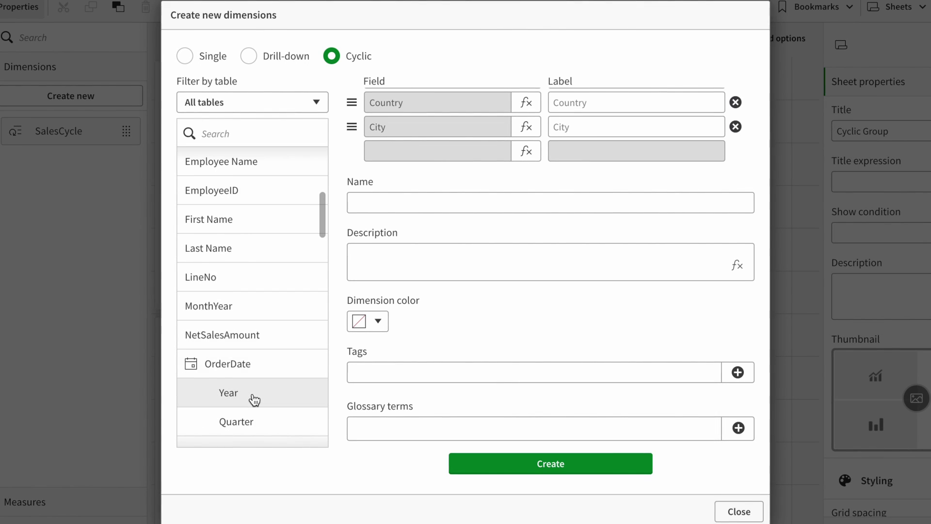
{"action": "scroll", "coordinate": [252, 398], "scroll_direction": "up", "scroll_amount": 5}
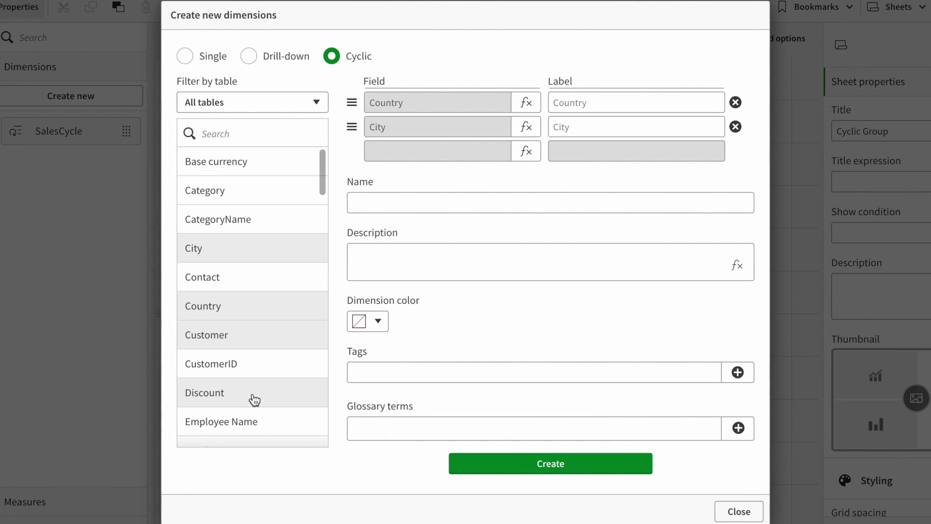
{"action": "left_click", "coordinate": [250, 217]}
Step: Add Product and the order Year as further cyclic fields
{"action": "scroll", "coordinate": [268, 311], "scroll_direction": "down", "scroll_amount": 1}
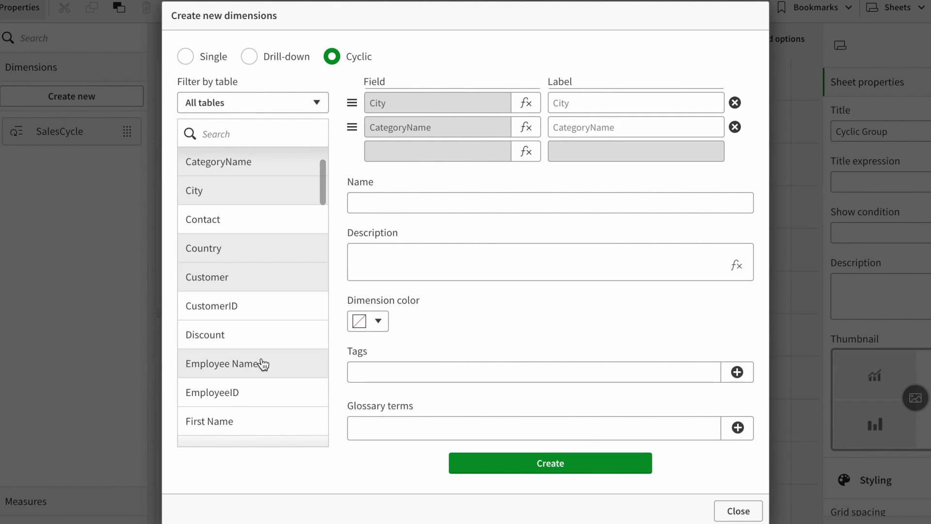
{"action": "scroll", "coordinate": [260, 362], "scroll_direction": "down", "scroll_amount": 4}
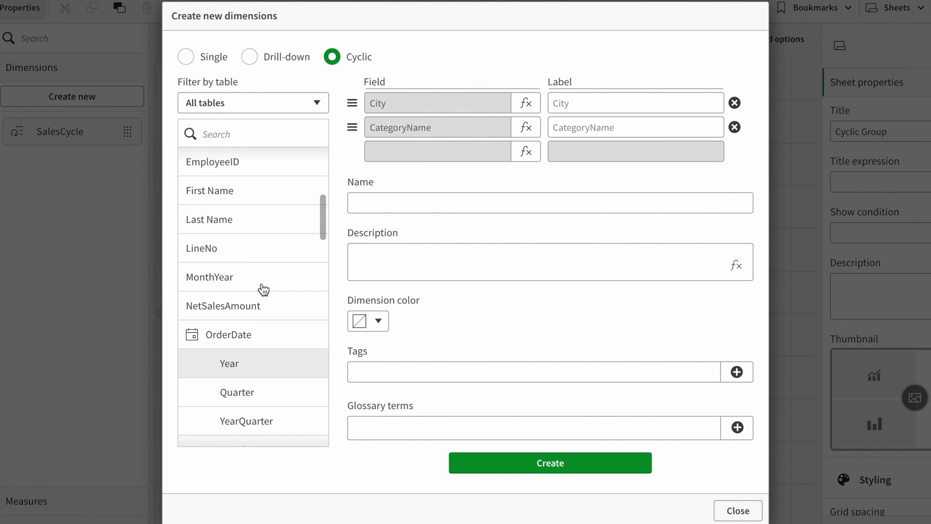
{"action": "scroll", "coordinate": [271, 289], "scroll_direction": "down", "scroll_amount": 8}
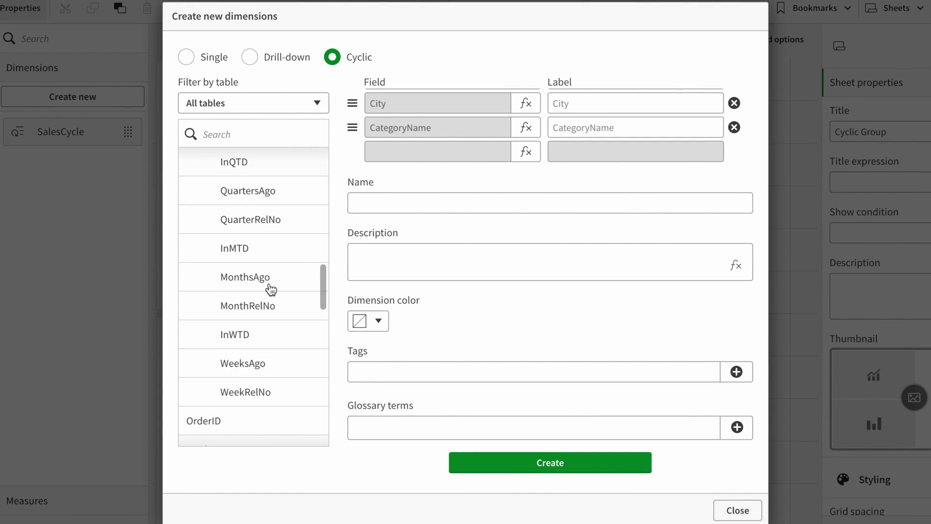
{"action": "scroll", "coordinate": [271, 290], "scroll_direction": "down", "scroll_amount": 3}
{"action": "left_click", "coordinate": [267, 247]}
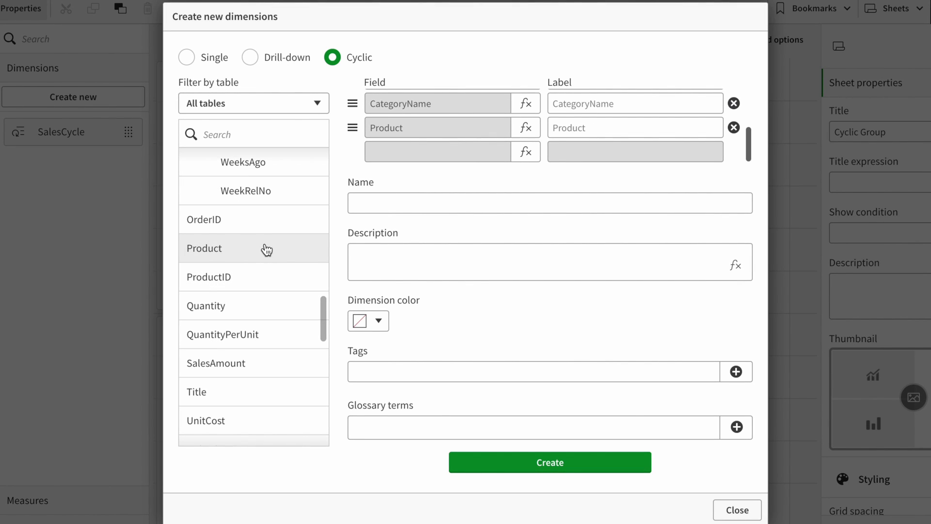
{"action": "scroll", "coordinate": [276, 255], "scroll_direction": "up", "scroll_amount": 3}
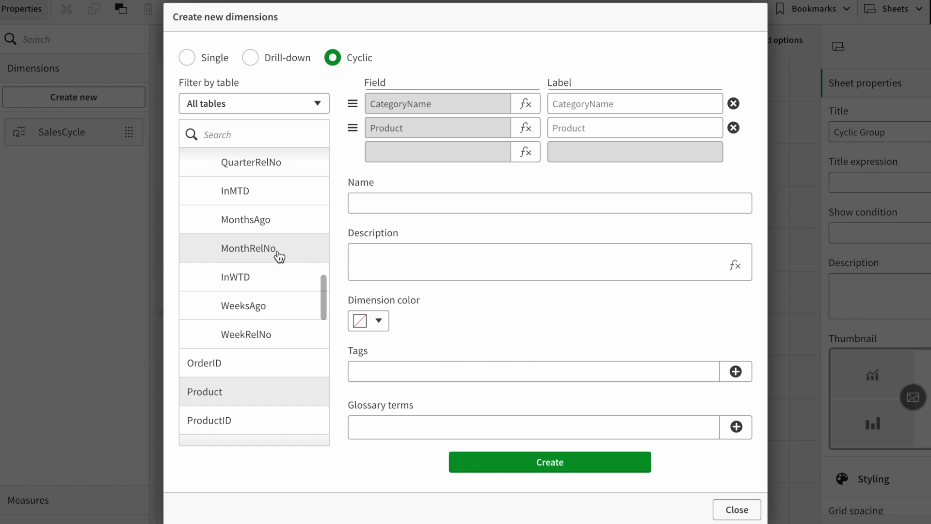
{"action": "scroll", "coordinate": [279, 256], "scroll_direction": "up", "scroll_amount": 6}
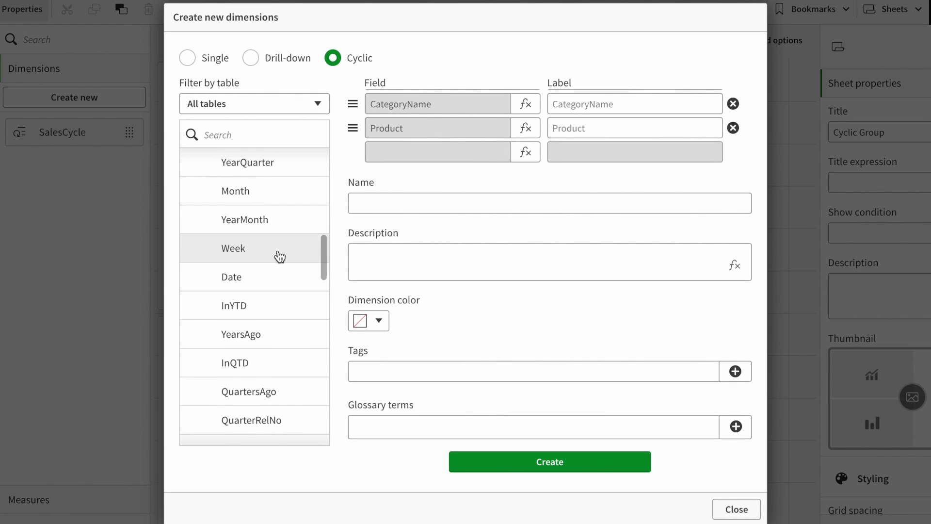
{"action": "scroll", "coordinate": [280, 256], "scroll_direction": "up", "scroll_amount": 1}
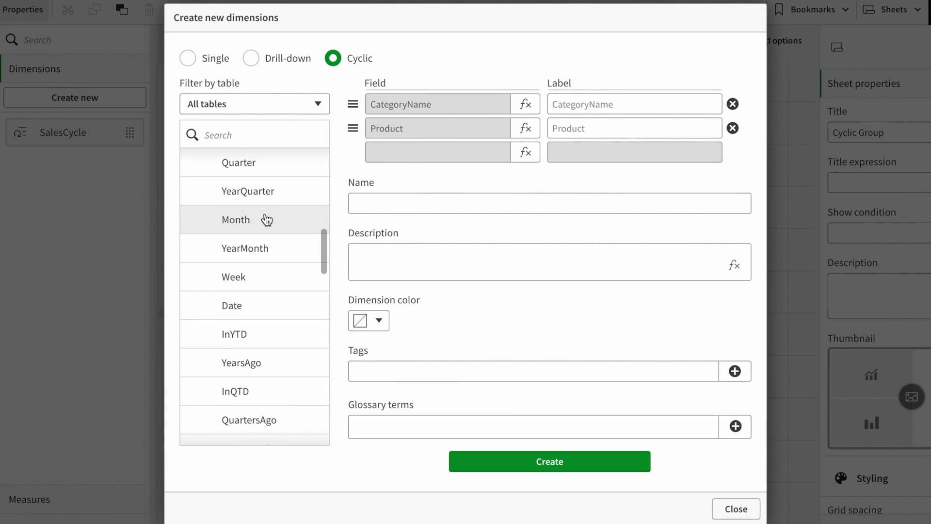
{"action": "scroll", "coordinate": [266, 220], "scroll_direction": "up", "scroll_amount": 2}
{"action": "left_click", "coordinate": [265, 192]}
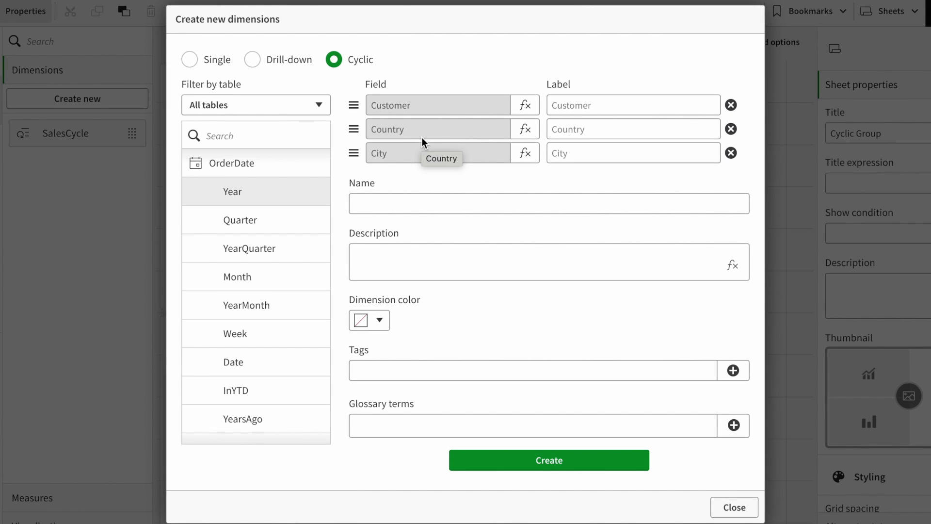
{"action": "left_click", "coordinate": [471, 206]}
Step: Name the cyclic dimension 'Random Dimension', create it, and close the dialog
{"action": "type", "text": "Ra"}
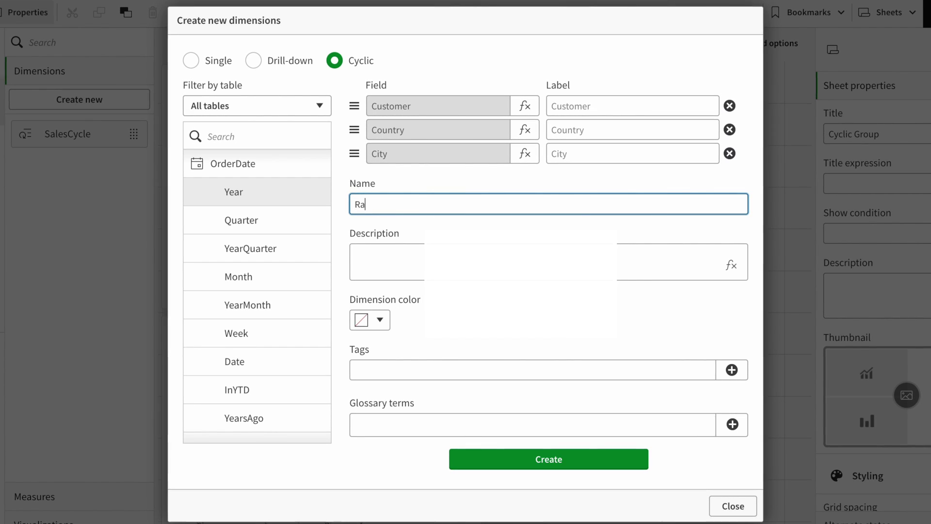
{"action": "type", "text": "ndom D"}
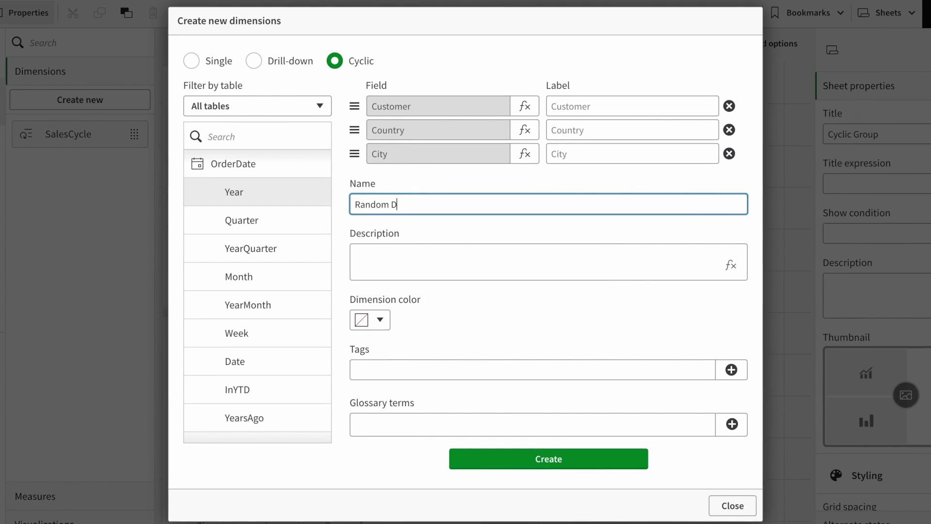
{"action": "type", "text": "imension"}
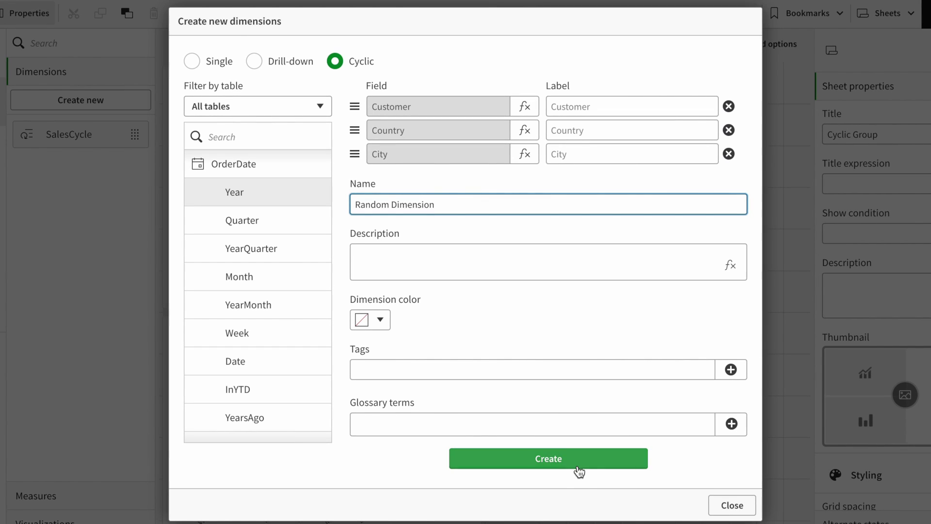
{"action": "left_click", "coordinate": [579, 471]}
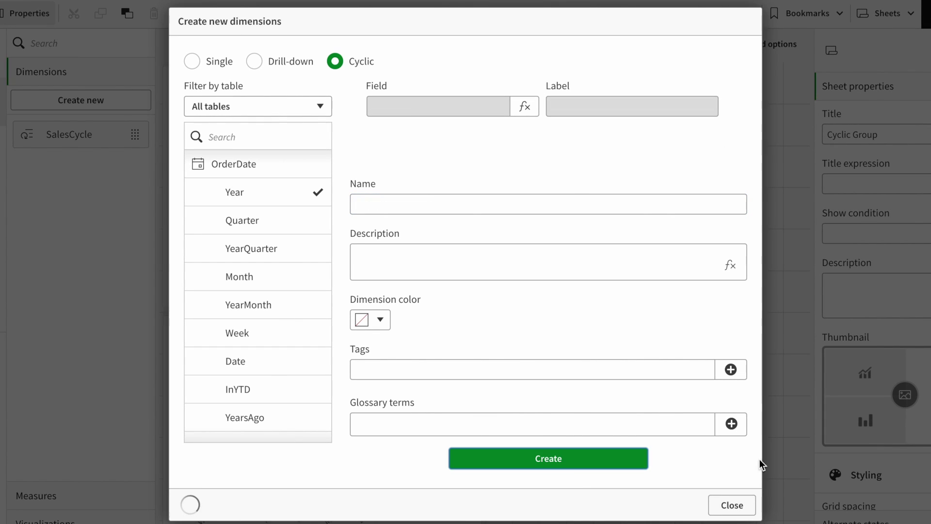
{"action": "left_click", "coordinate": [643, 467]}
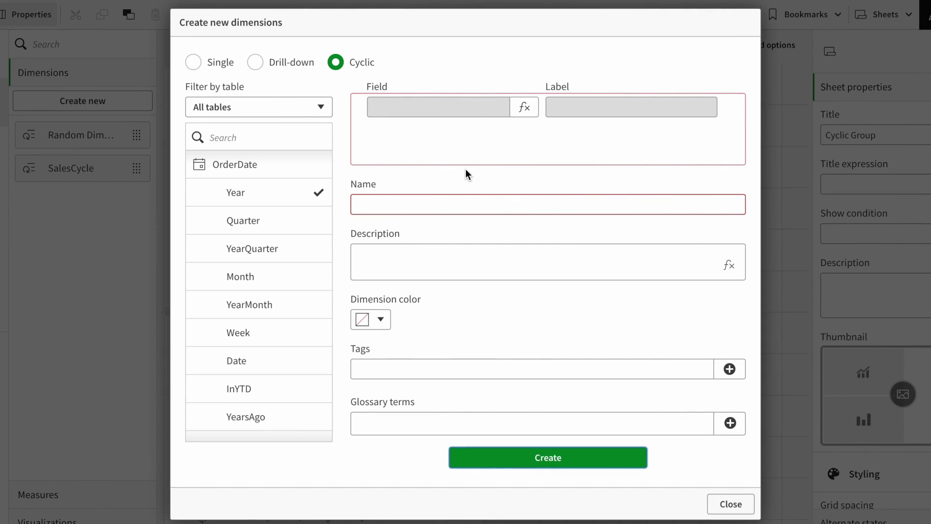
{"action": "left_click", "coordinate": [729, 501]}
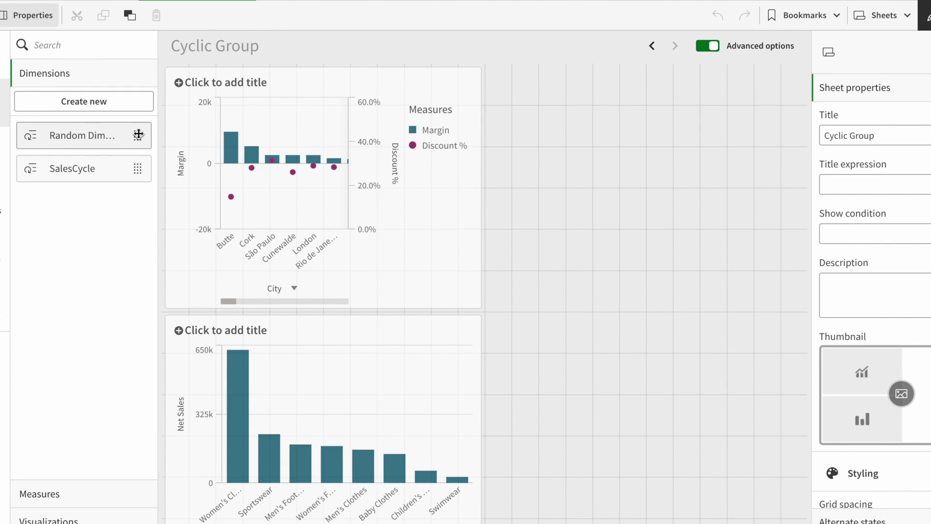
Step: Apply the Margin and Discount % chart's pending changes, then switch the sheet to analysis mode
{"action": "left_click", "coordinate": [382, 277]}
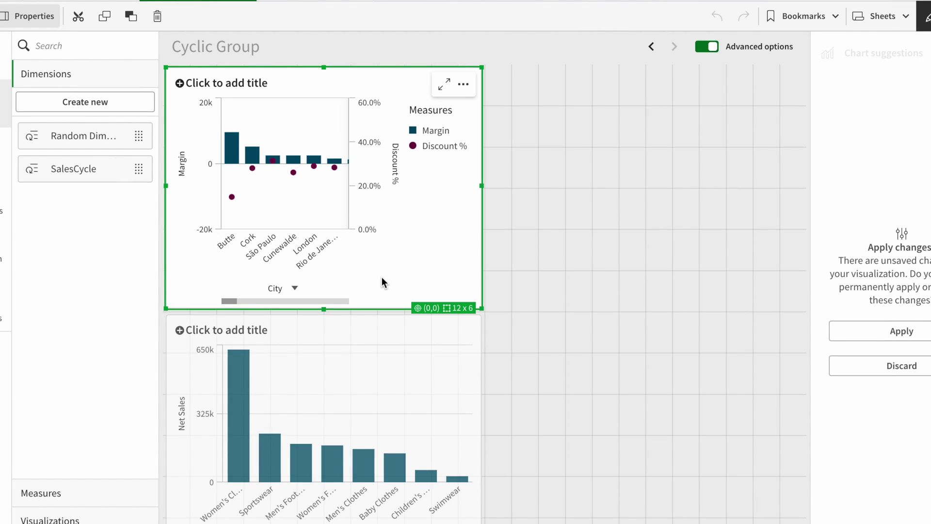
{"action": "left_click", "coordinate": [879, 330]}
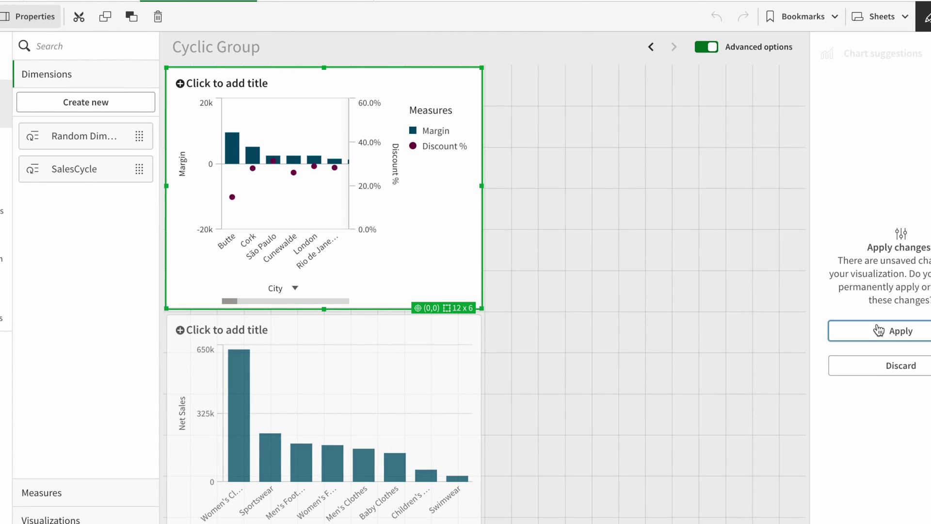
{"action": "left_click", "coordinate": [386, 345]}
{"action": "left_click", "coordinate": [394, 268]}
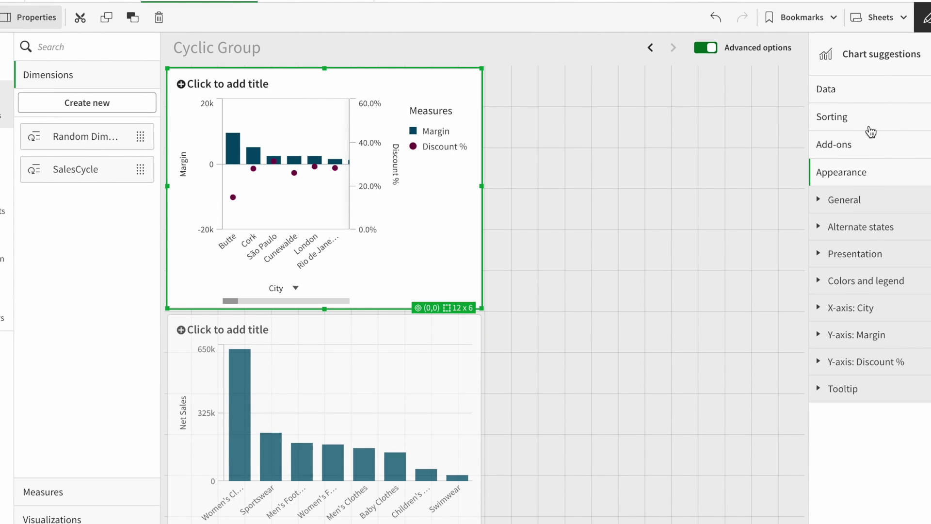
{"action": "left_click", "coordinate": [869, 89]}
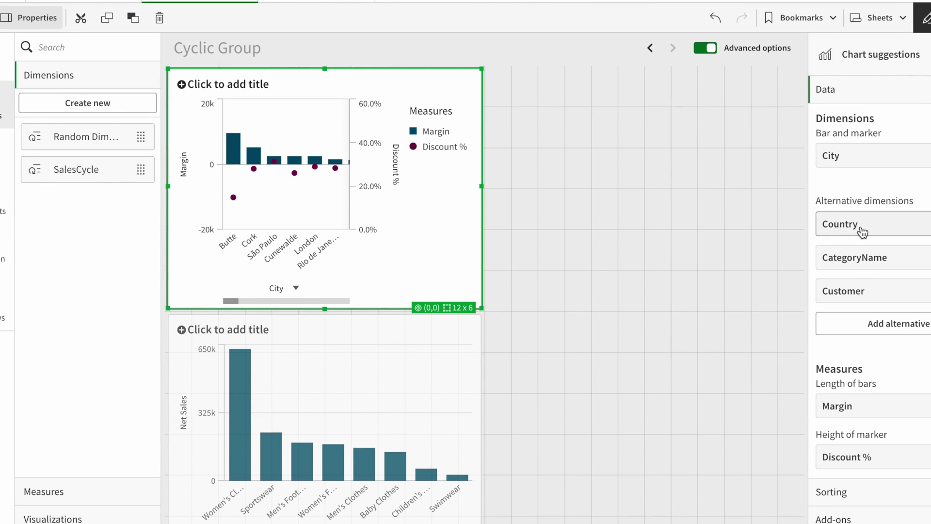
{"action": "key", "text": "ctrl+e"}
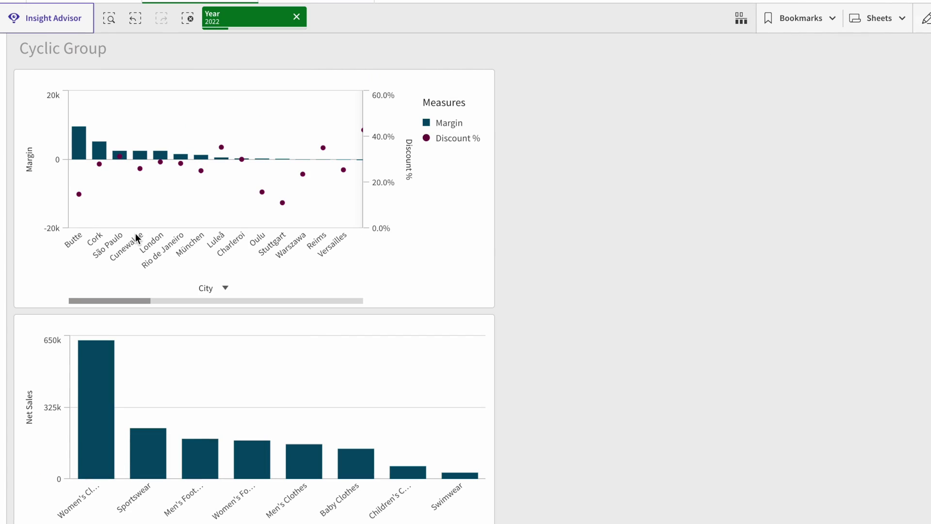
Step: Cycle the top Margin chart's dimension to Country, then to CategoryName
{"action": "left_click", "coordinate": [227, 288]}
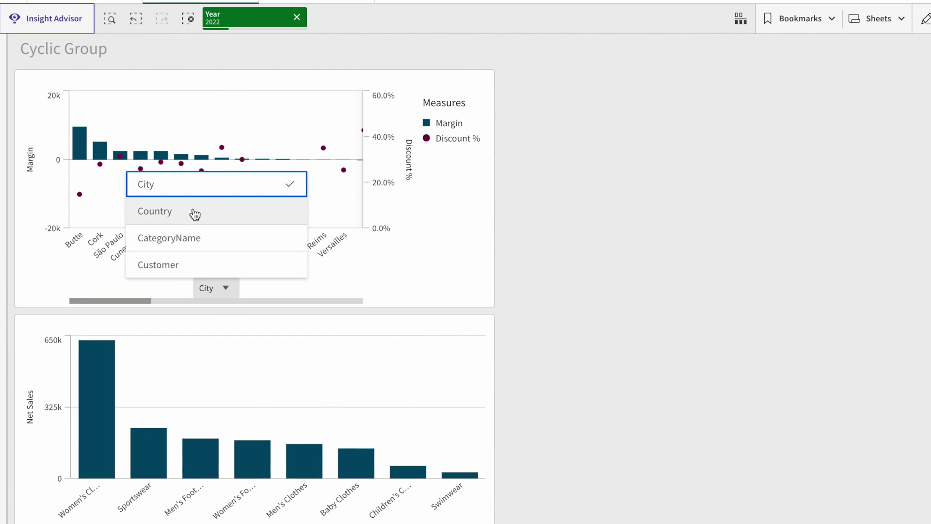
{"action": "key", "text": "Escape"}
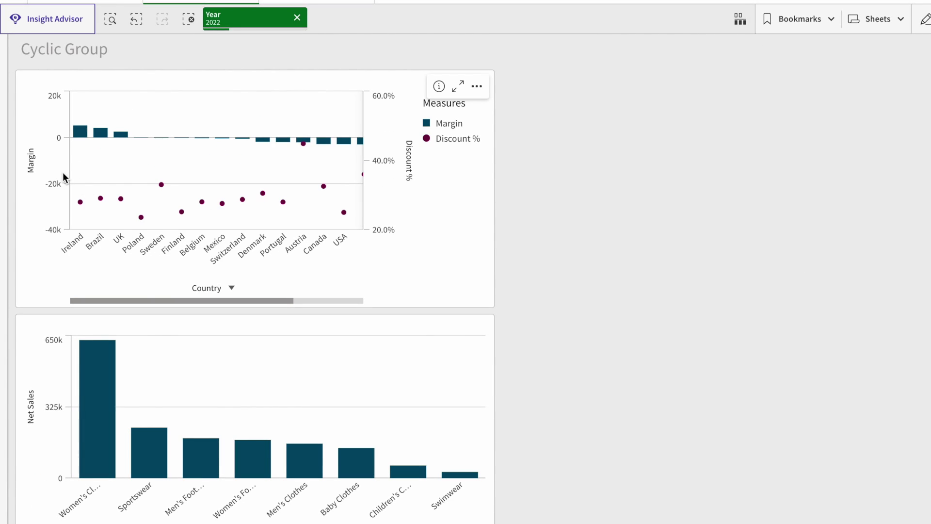
{"action": "left_click", "coordinate": [233, 287]}
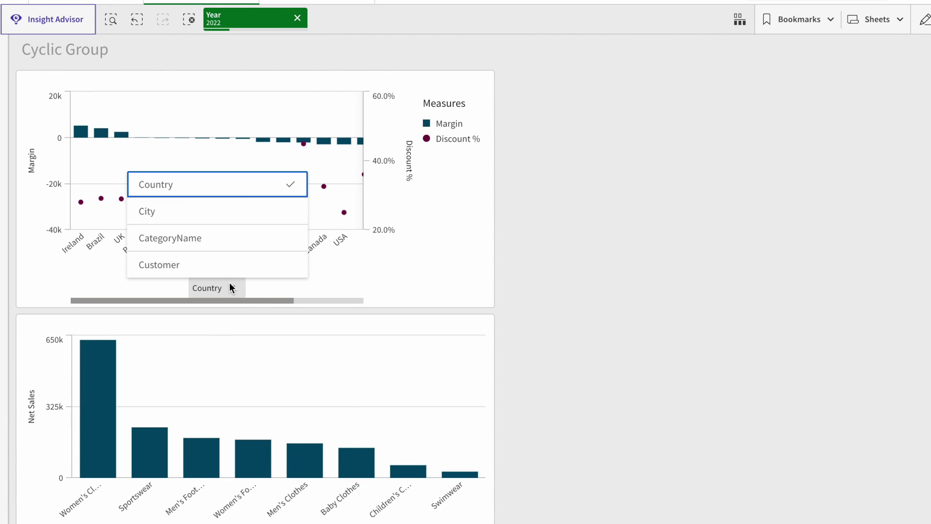
{"action": "left_click", "coordinate": [199, 242]}
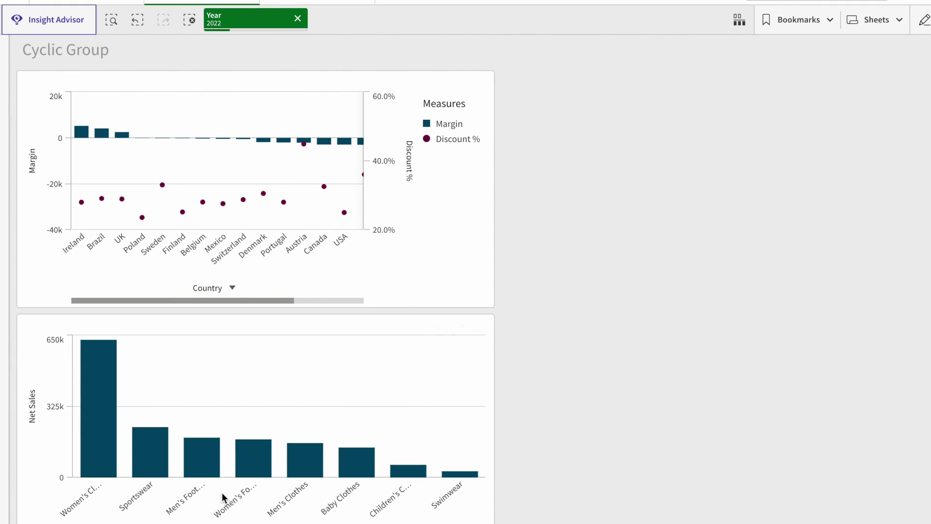
Step: Switch the lower Net Sales chart to Customer and return to edit mode
{"action": "left_click", "coordinate": [286, 521]}
{"action": "left_click", "coordinate": [276, 473]}
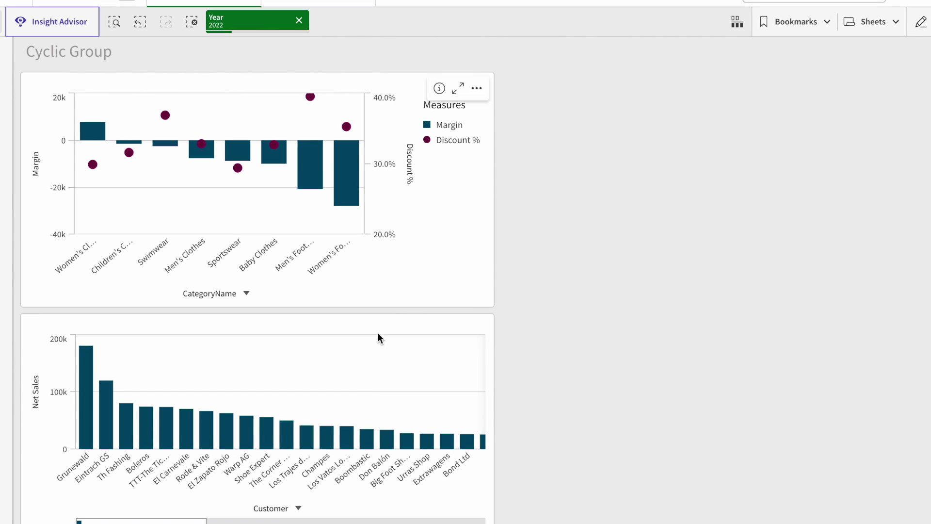
{"action": "left_click", "coordinate": [920, 22]}
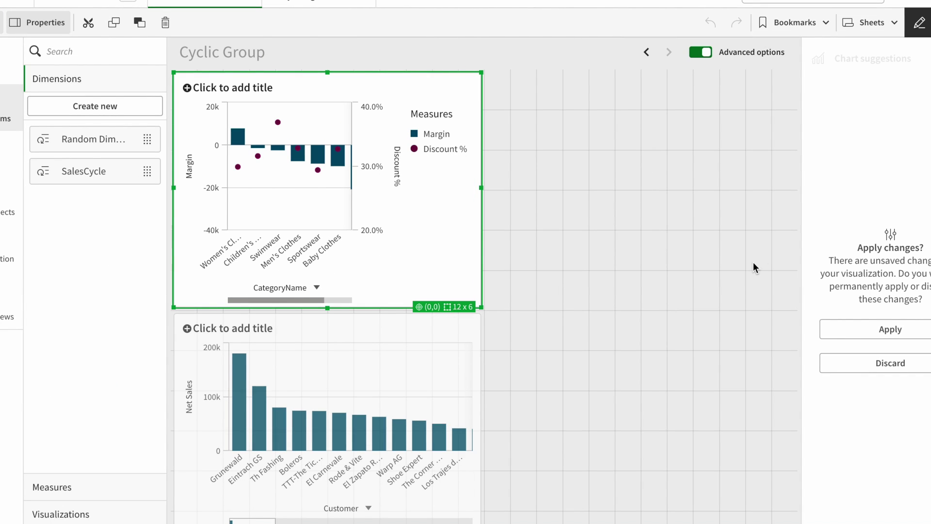
Step: Apply pending changes and paste a copy of the Net Sales bar chart into the empty area
{"action": "left_click", "coordinate": [835, 326]}
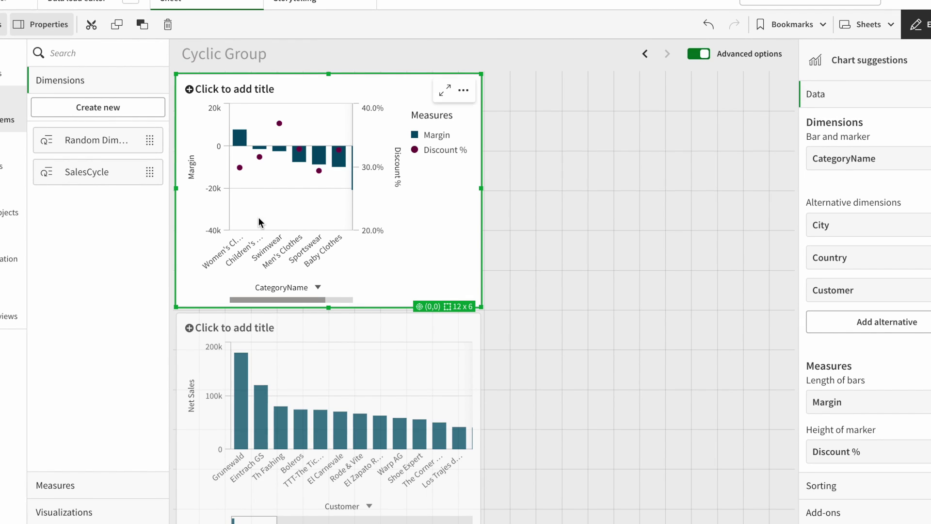
{"action": "left_click", "coordinate": [412, 345]}
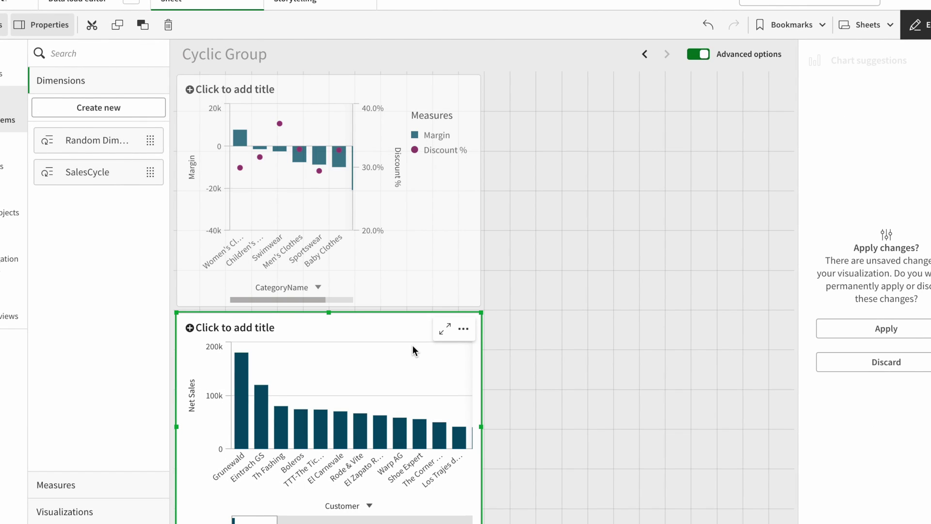
{"action": "left_click", "coordinate": [629, 364]}
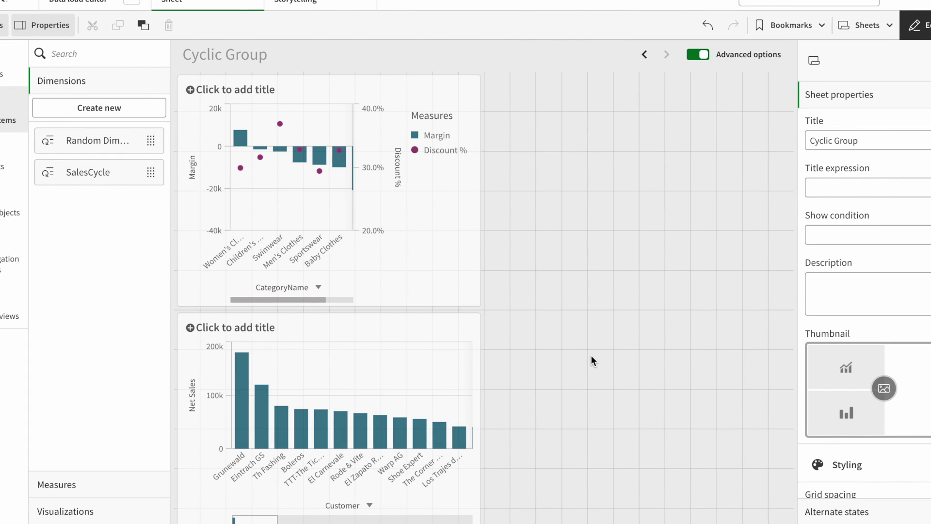
{"action": "key", "text": "ctrl+v"}
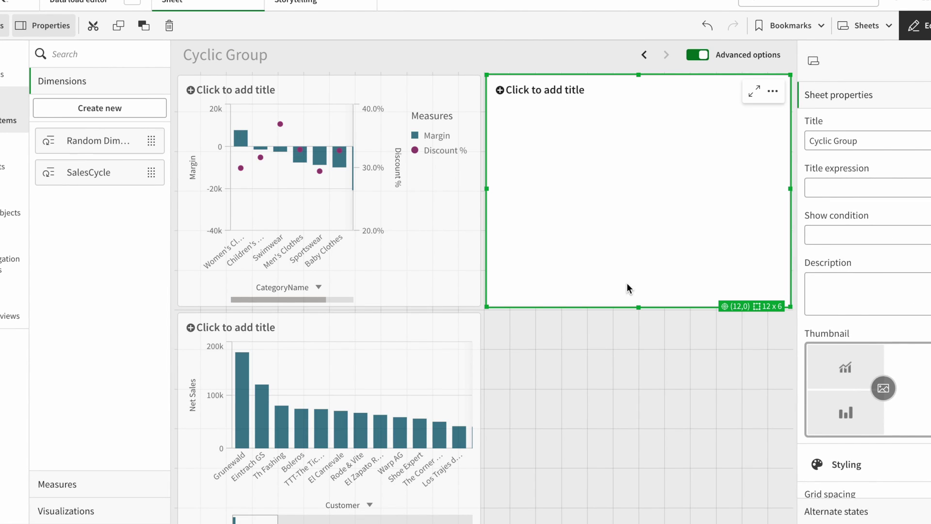
{"action": "left_click_drag", "start_coordinate": [663, 179], "coordinate": [676, 399]}
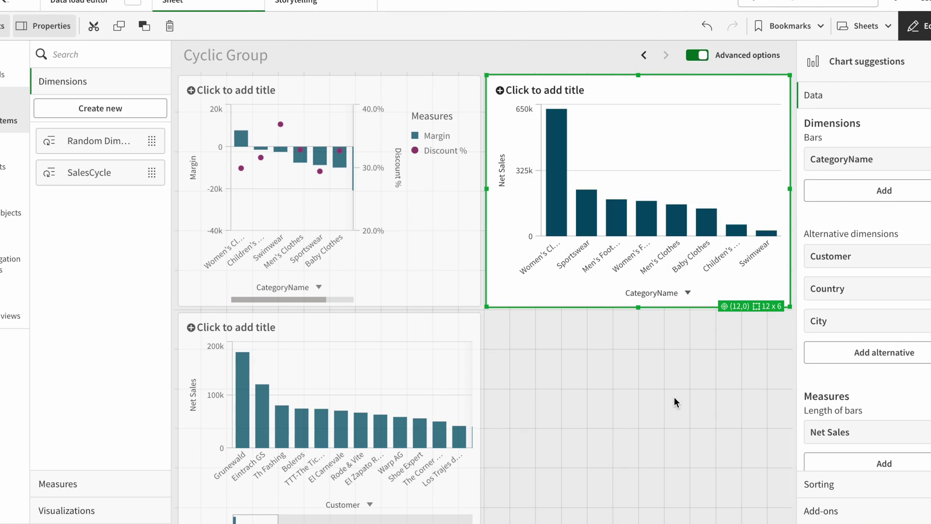
Step: Replace the copied bar chart's CategoryName dimension with Random Dimension
{"action": "right_click", "coordinate": [888, 167]}
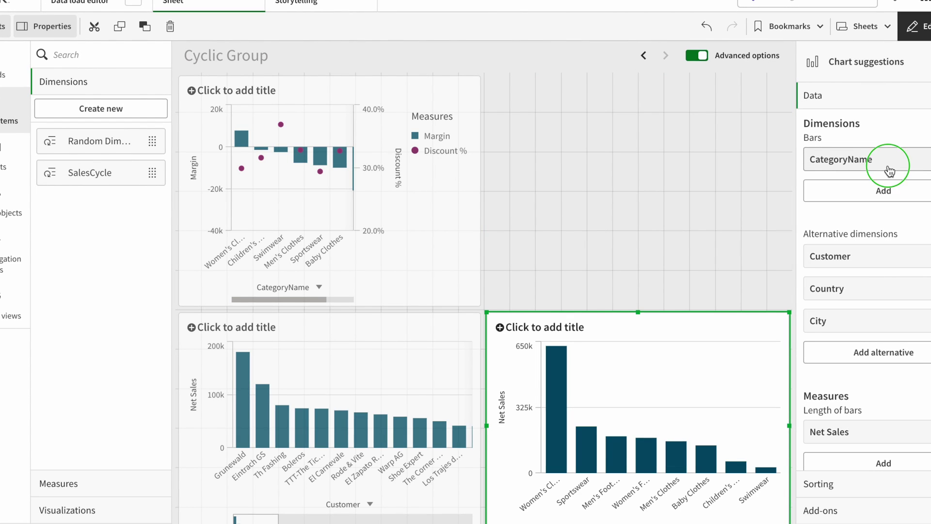
{"action": "left_click", "coordinate": [873, 161]}
{"action": "left_click", "coordinate": [868, 165]}
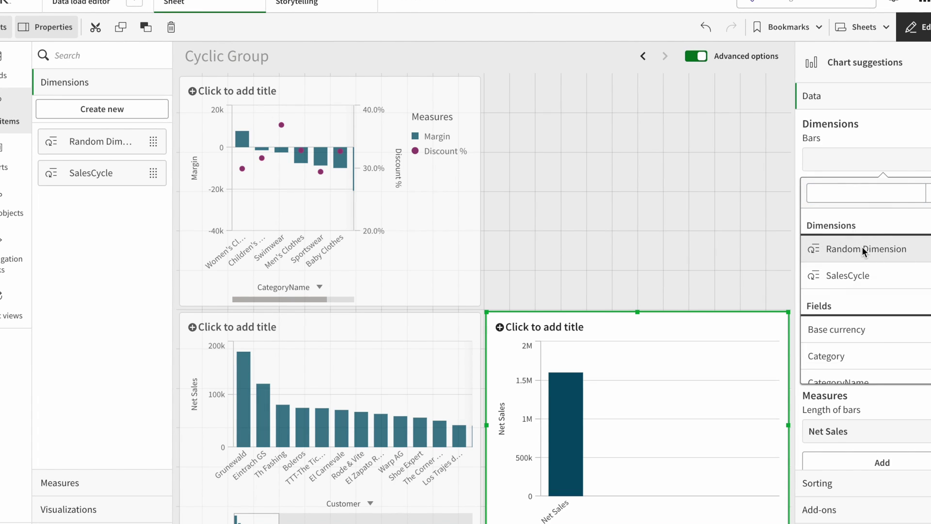
{"action": "left_click", "coordinate": [862, 248]}
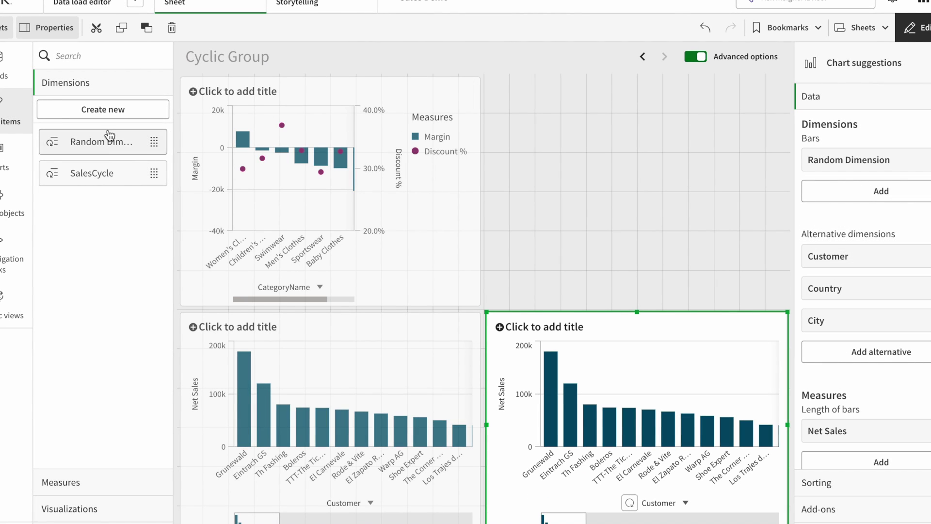
Step: Paste a copy of the Margin and Discount % chart top-right using Random Dimension, then exit editing
{"action": "left_click", "coordinate": [358, 272]}
{"action": "left_click", "coordinate": [646, 226]}
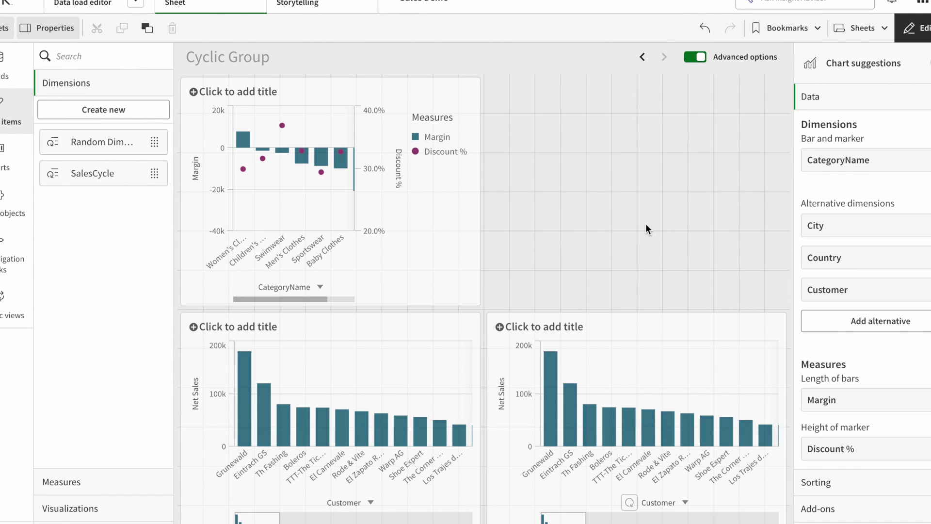
{"action": "key", "text": "ctrl+v"}
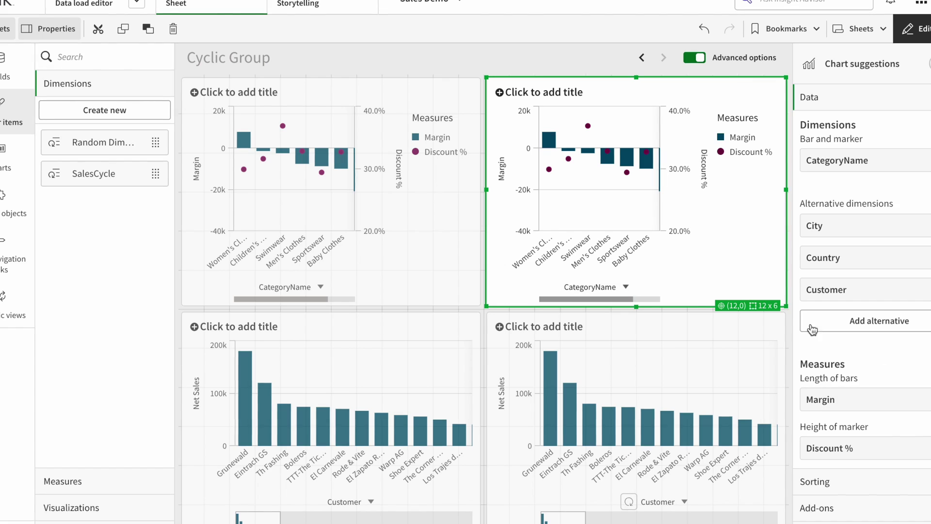
{"action": "right_click", "coordinate": [846, 173]}
{"action": "left_click", "coordinate": [834, 158]}
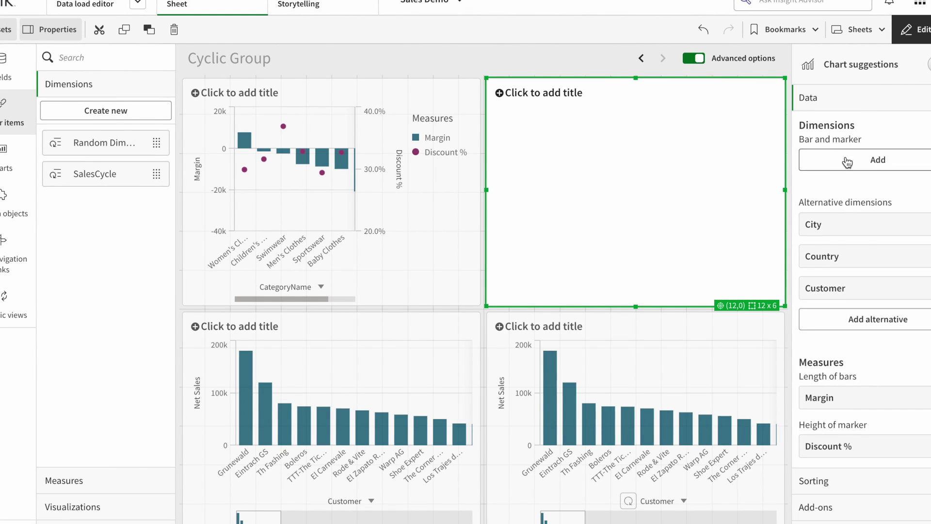
{"action": "left_click", "coordinate": [847, 163]}
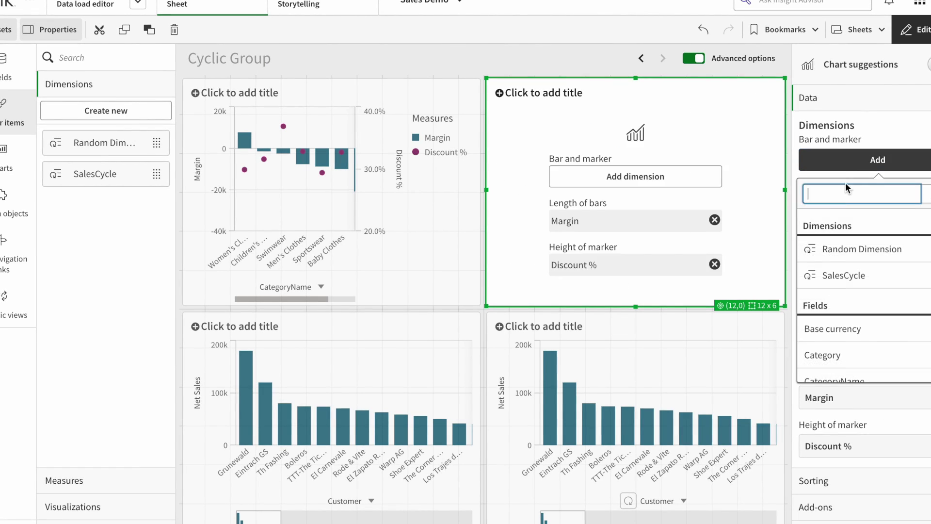
{"action": "left_click", "coordinate": [853, 252]}
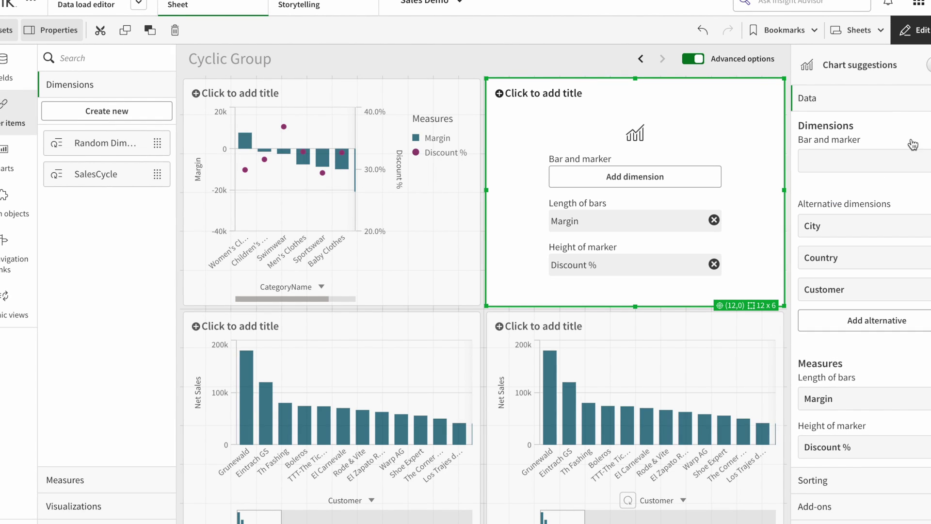
{"action": "left_click", "coordinate": [922, 36]}
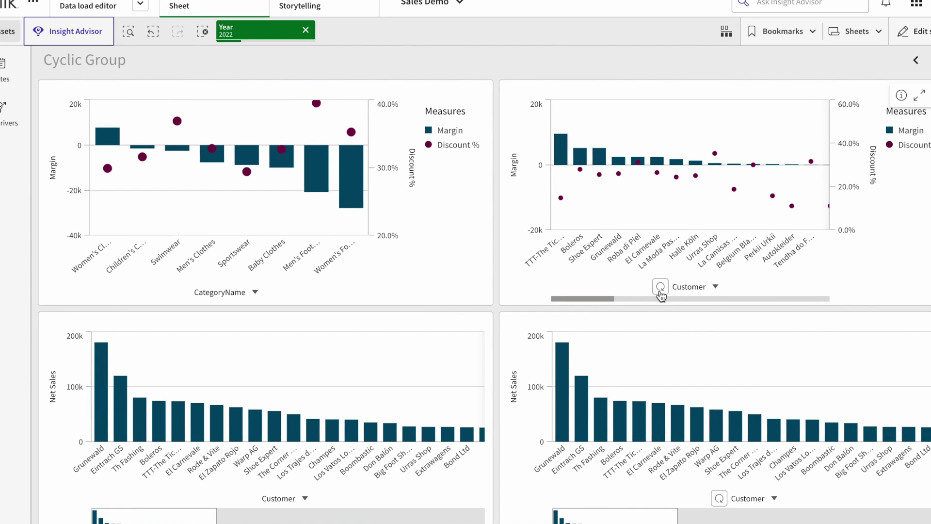
Step: Cycle the top-right chart's Random Dimension to Country, then to Product
{"action": "left_click", "coordinate": [701, 289]}
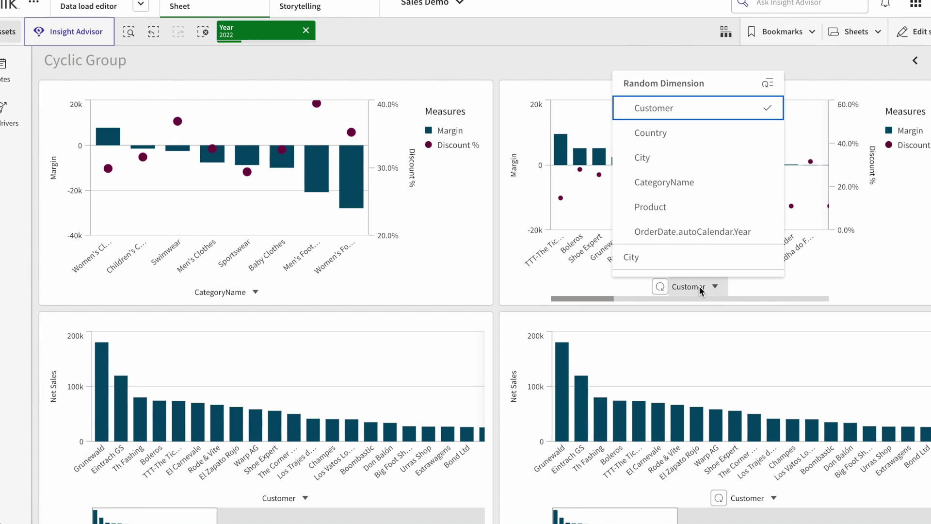
{"action": "left_click", "coordinate": [648, 140]}
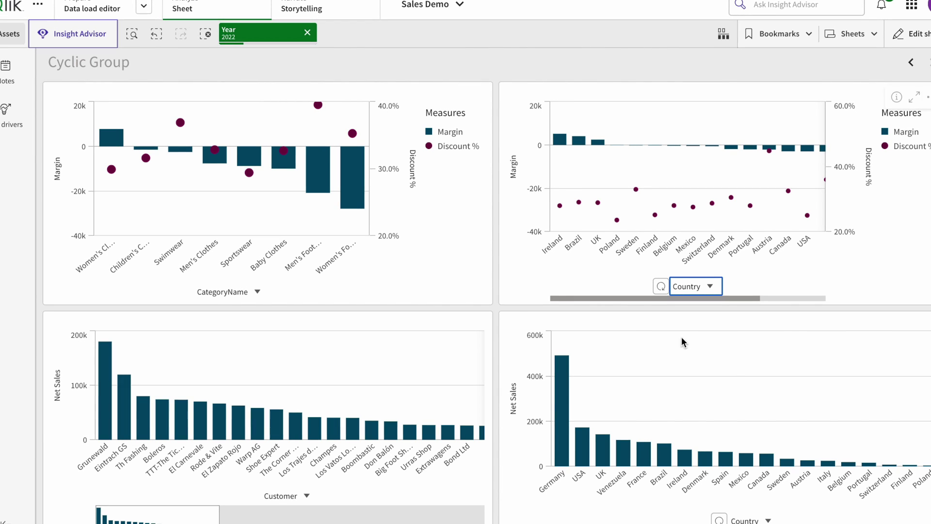
{"action": "left_click", "coordinate": [686, 283]}
{"action": "left_click", "coordinate": [688, 207]}
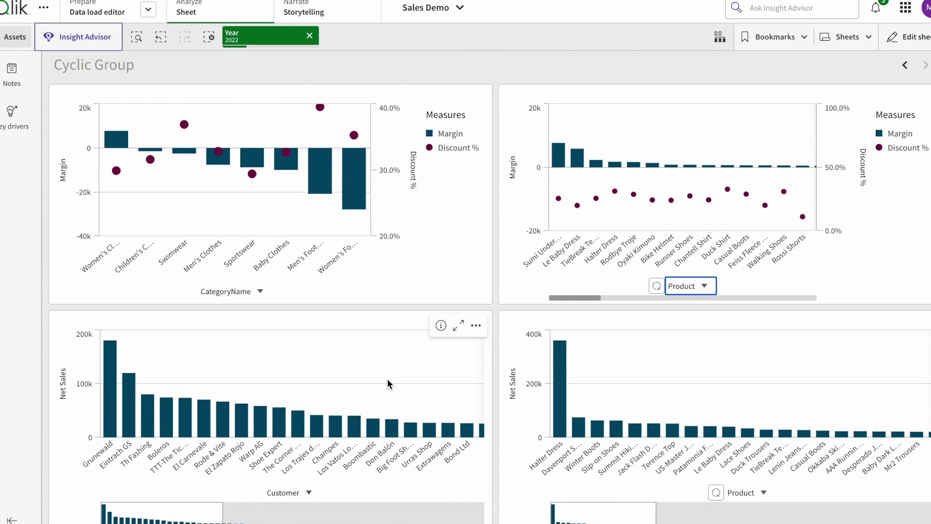
{"action": "left_click", "coordinate": [717, 333]}
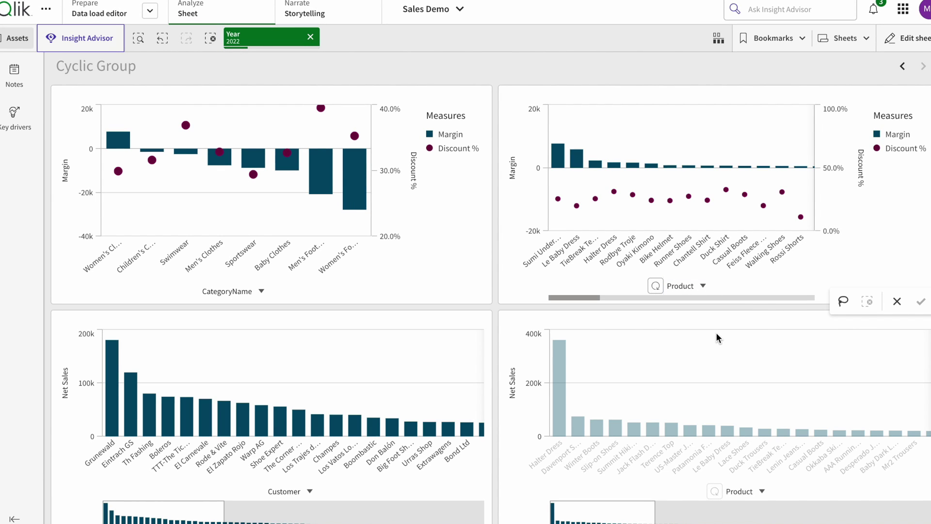
Step: Select the first three products in the top-right chart and confirm
{"action": "left_click", "coordinate": [897, 301]}
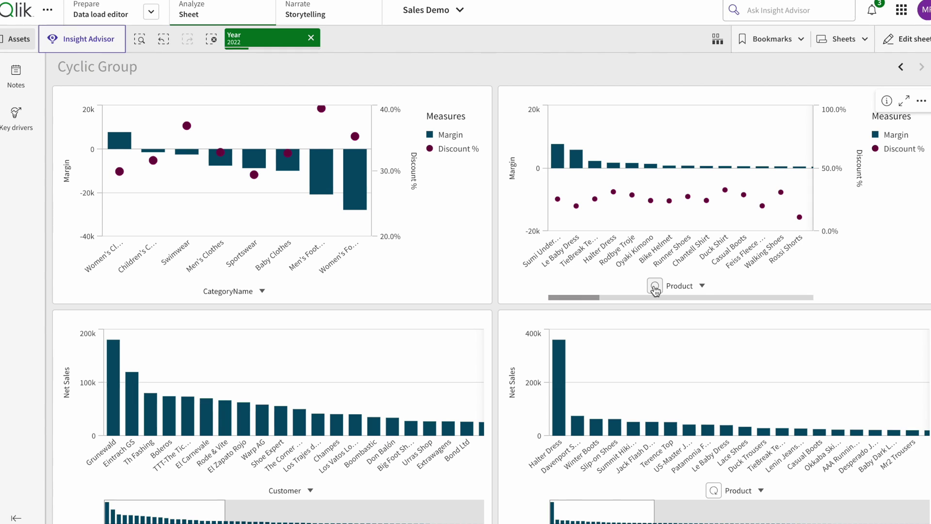
{"action": "left_click", "coordinate": [555, 252]}
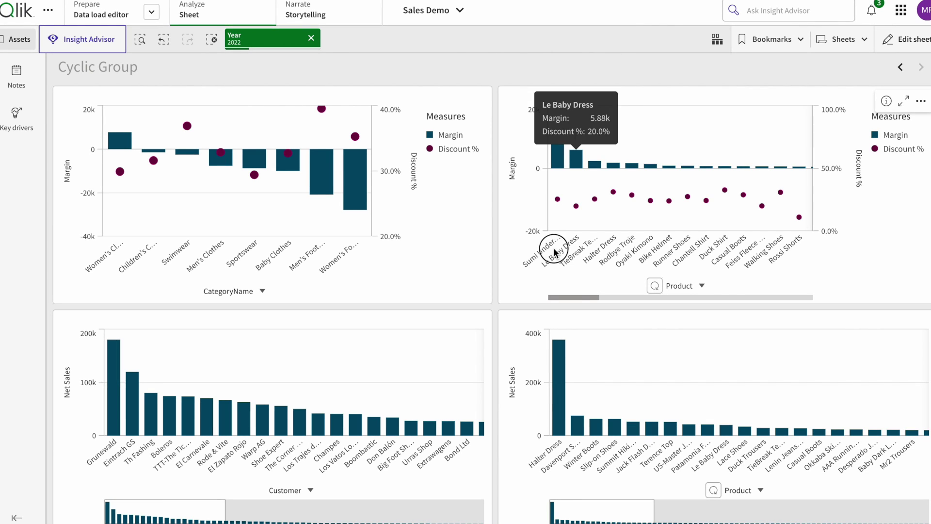
{"action": "left_click_drag", "start_coordinate": [555, 251], "coordinate": [597, 252]}
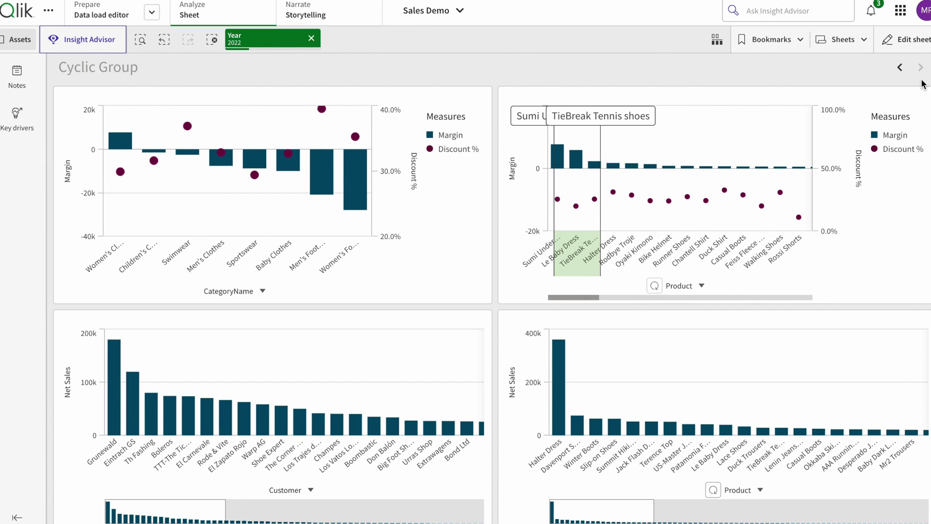
{"action": "left_click", "coordinate": [923, 83]}
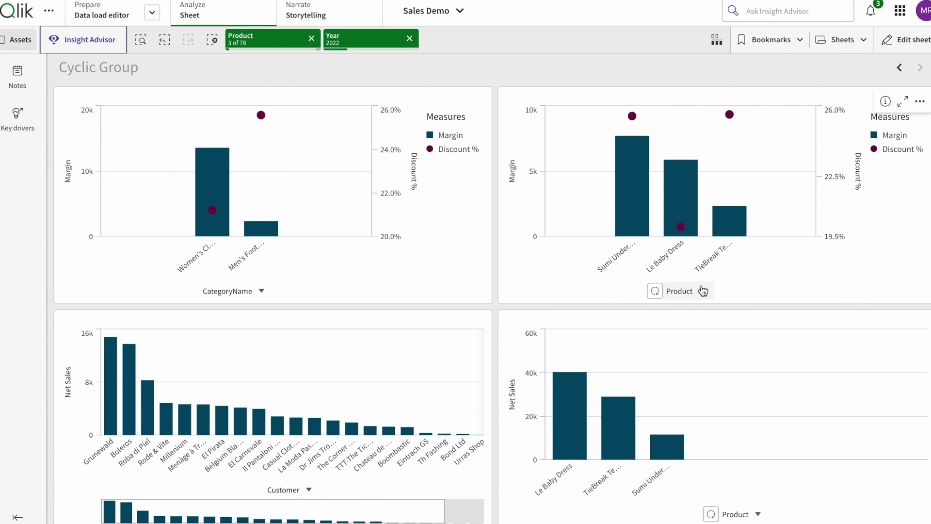
Step: Cycle the Random Dimension to City and select the Cork bar
{"action": "left_click", "coordinate": [702, 295]}
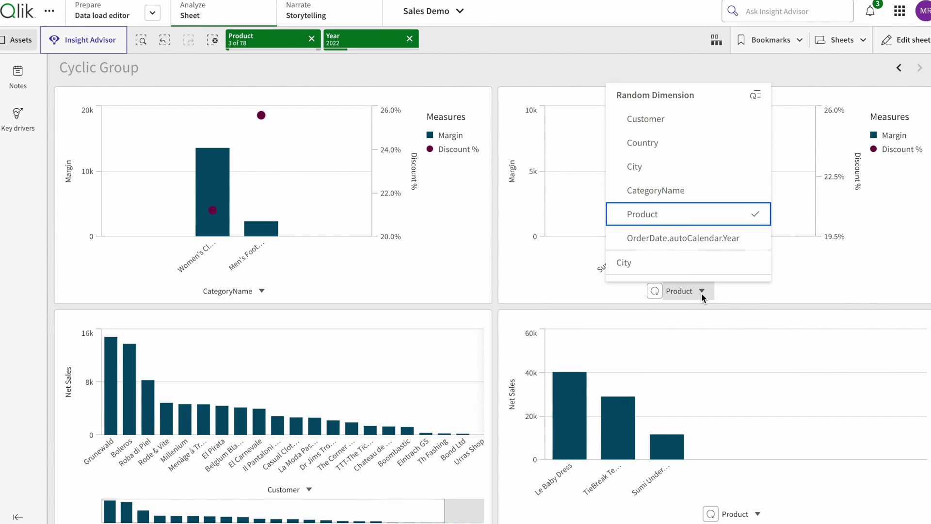
{"action": "left_click", "coordinate": [675, 169]}
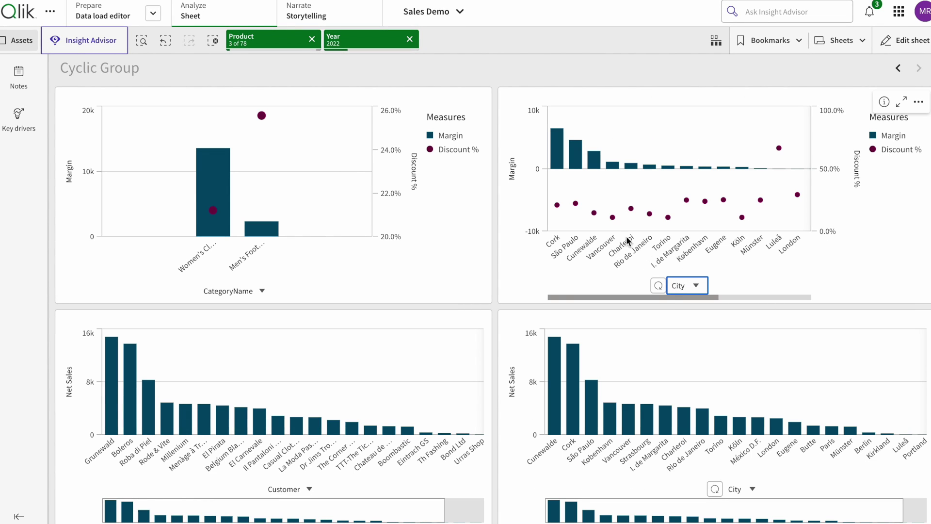
{"action": "left_click", "coordinate": [558, 162]}
Step: Confirm the Cork selection and cycle the Random Dimension to Product
{"action": "left_click", "coordinate": [917, 78]}
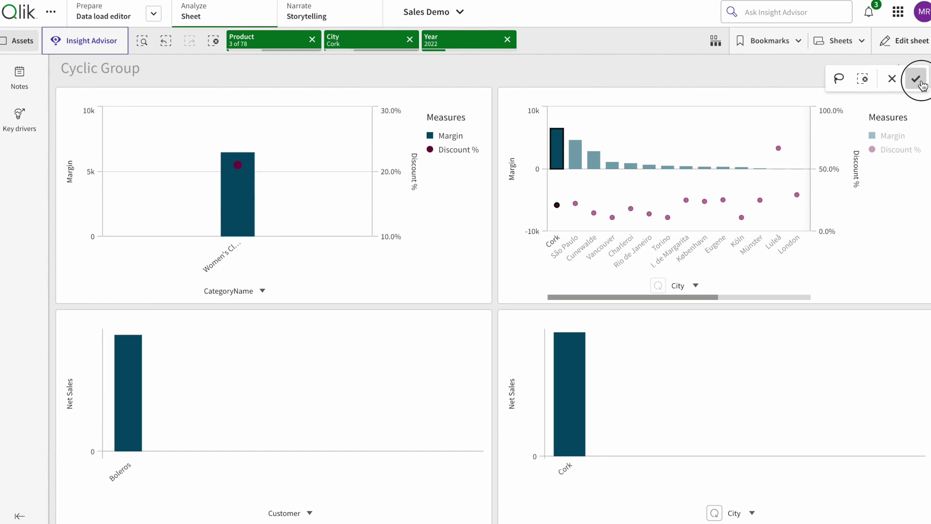
{"action": "left_click", "coordinate": [696, 286]}
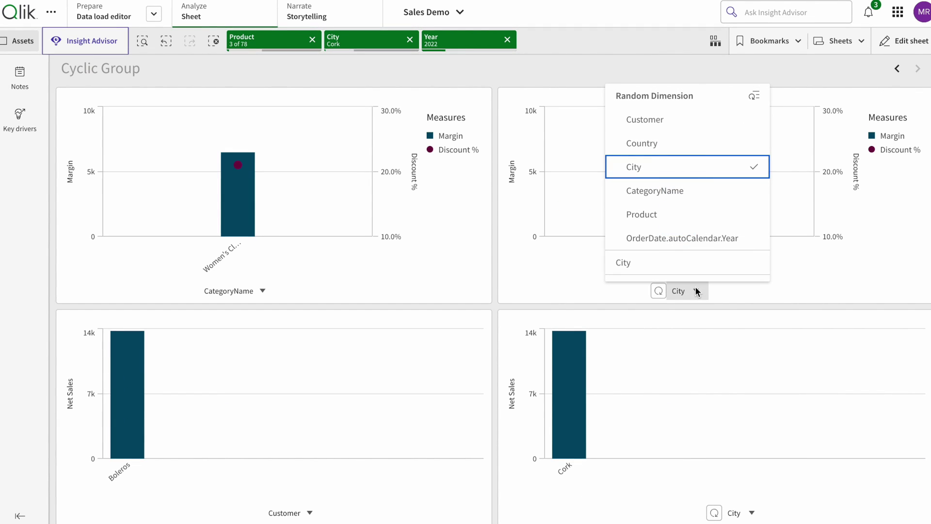
{"action": "left_click", "coordinate": [656, 211]}
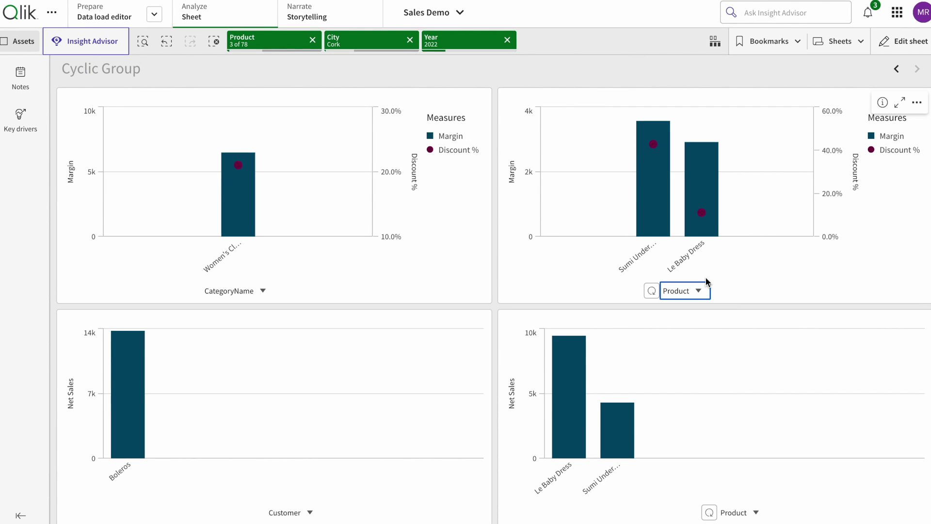
Step: Cycle the Random Dimension to OrderDate.autoCalendar.Year and clear the Year 2022 filter
{"action": "left_click", "coordinate": [698, 291]}
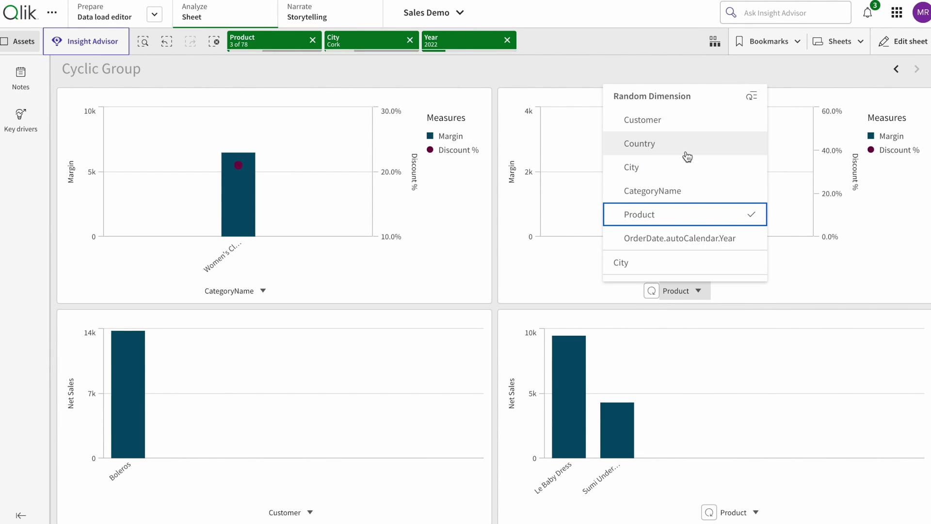
{"action": "scroll", "coordinate": [677, 162], "scroll_direction": "down", "scroll_amount": 1}
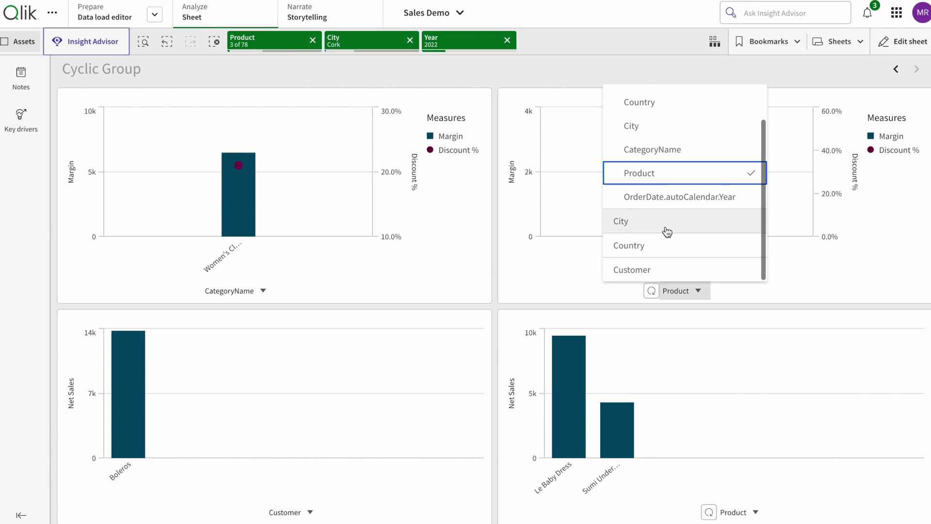
{"action": "left_click", "coordinate": [733, 257]}
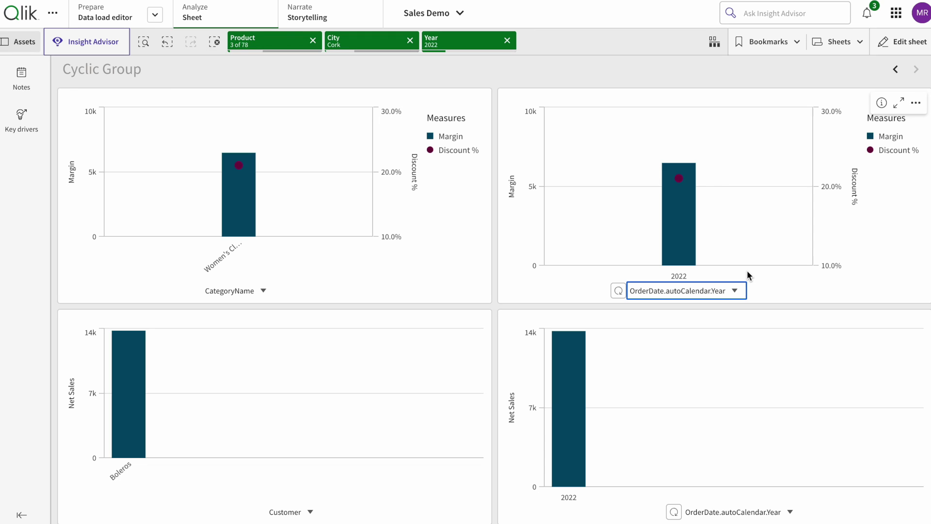
{"action": "left_click", "coordinate": [508, 40]}
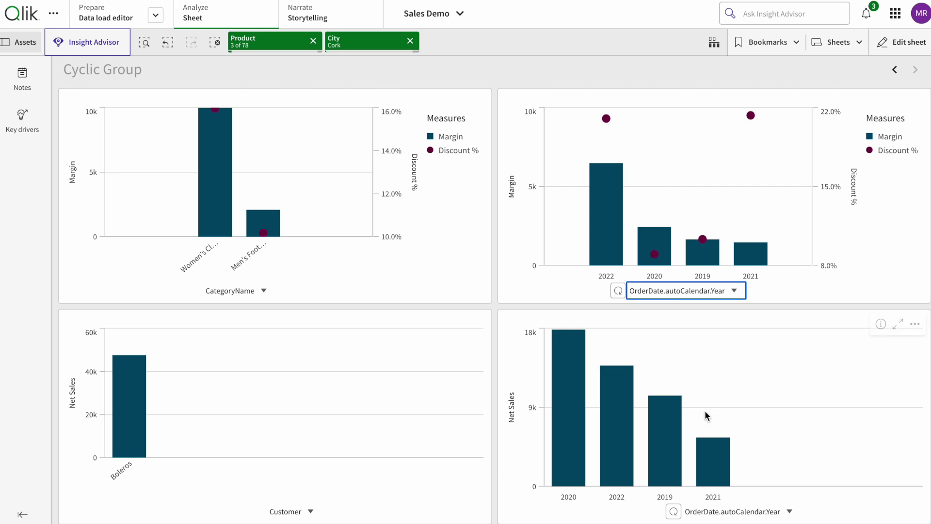
Step: Check the Margin and Discount % chart's 2022 value: 6.49k margin at 21.0% discount
{"action": "mouse_move", "coordinate": [619, 214]}
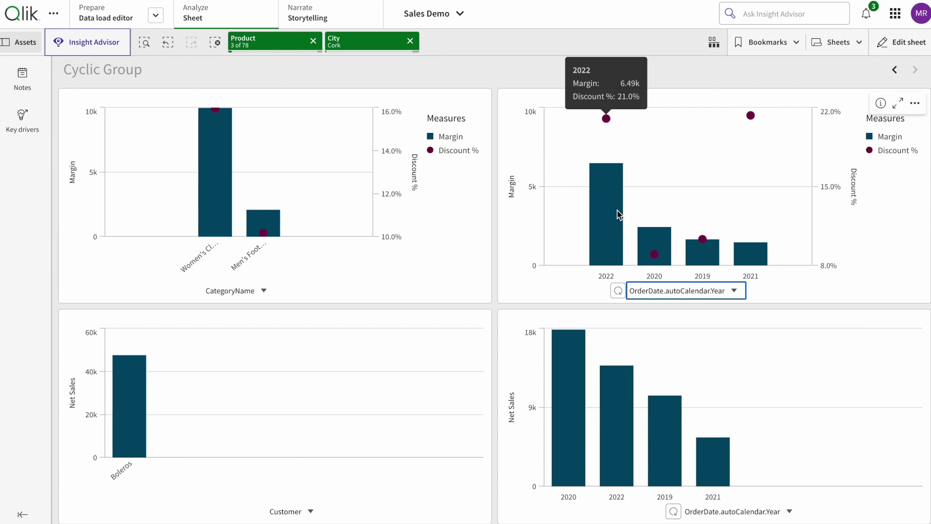